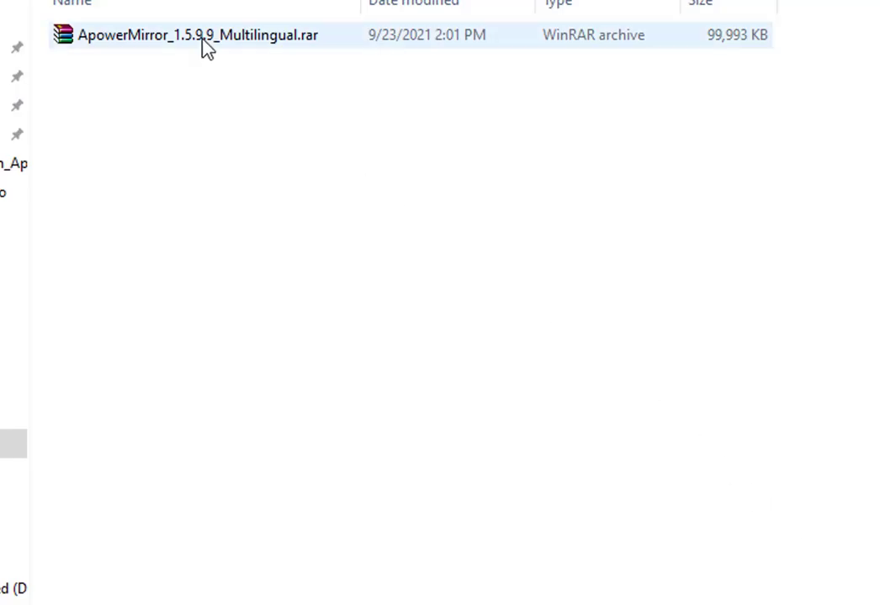
- Extract ApowerMirror_1.5.9.9_Multilingual.rar into a folder of the same name and open down to its setup files
left_click(205, 48)
right_click(203, 43)
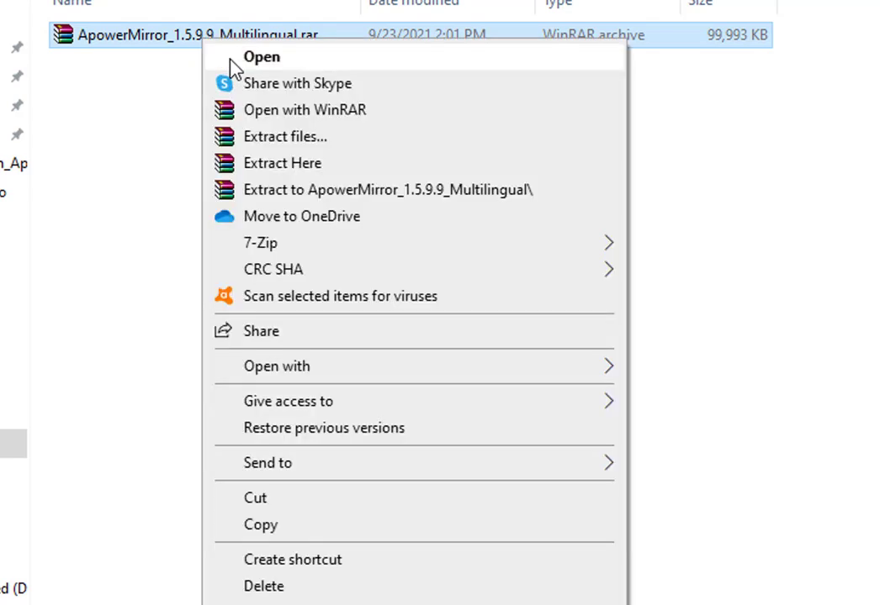
left_click(336, 198)
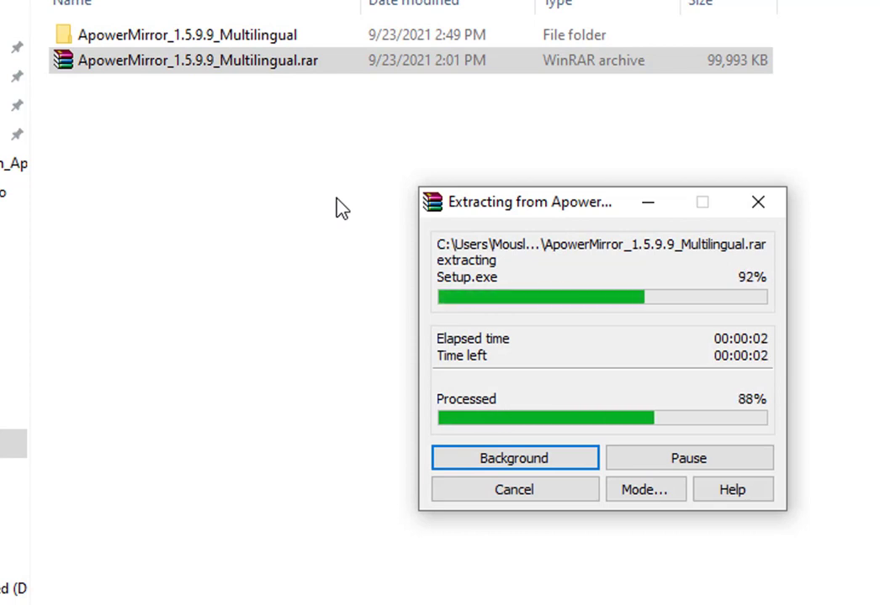
double_click(163, 38)
double_click(165, 45)
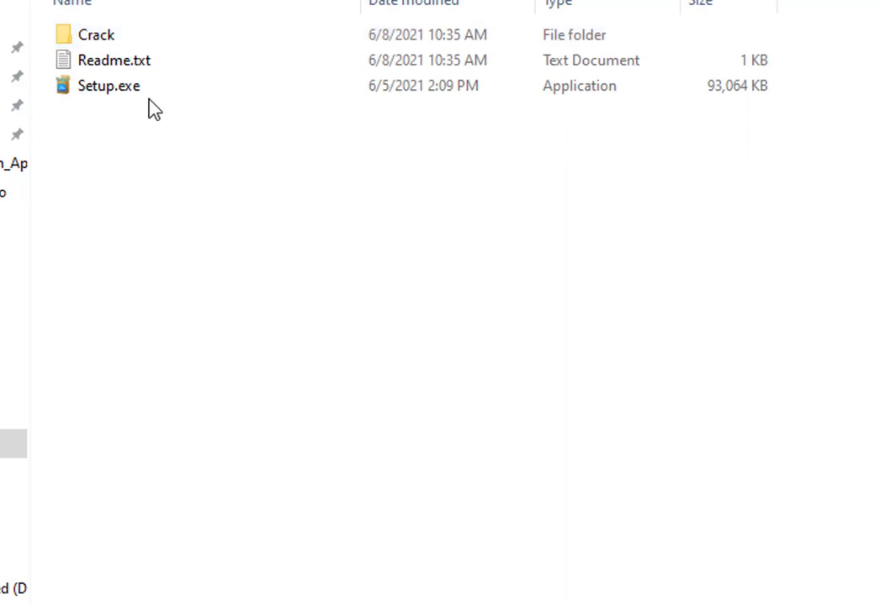
- Run Setup.exe and confirm English as the installation language
left_click(110, 88)
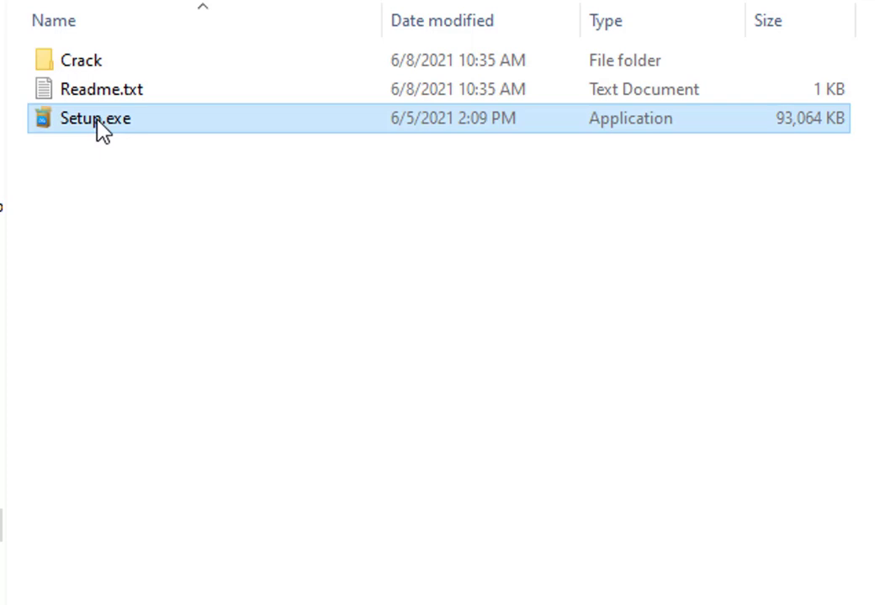
double_click(102, 127)
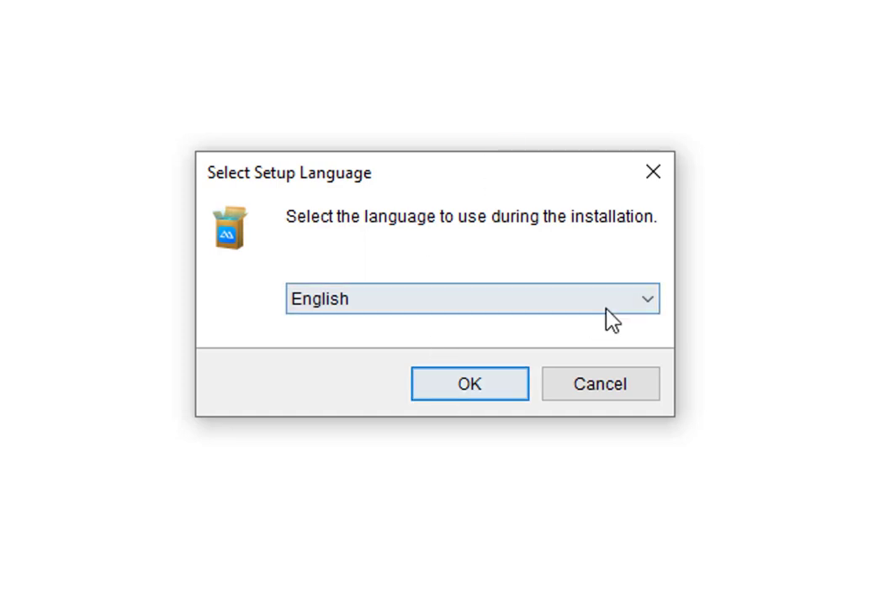
left_click(629, 301)
scroll(425, 393, "up", 1)
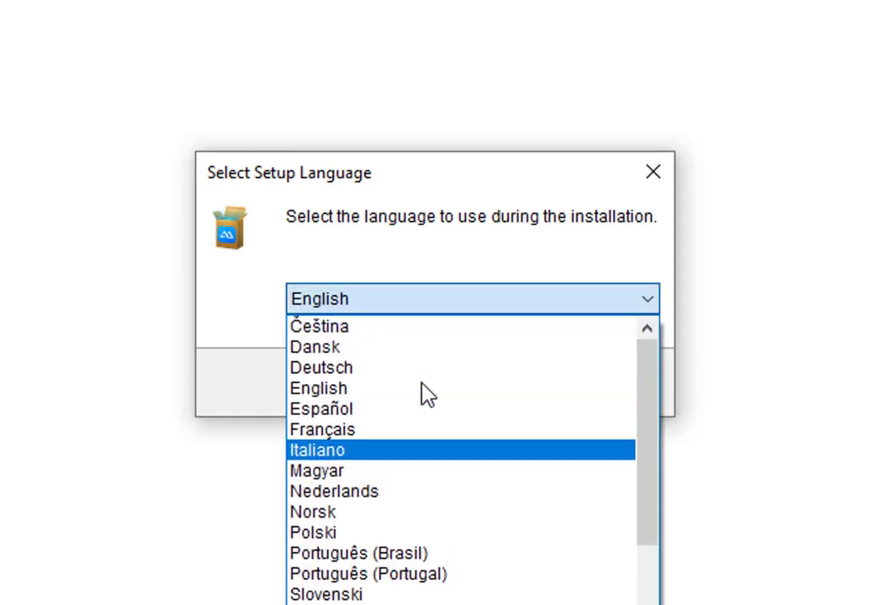
scroll(425, 393, "down", 2)
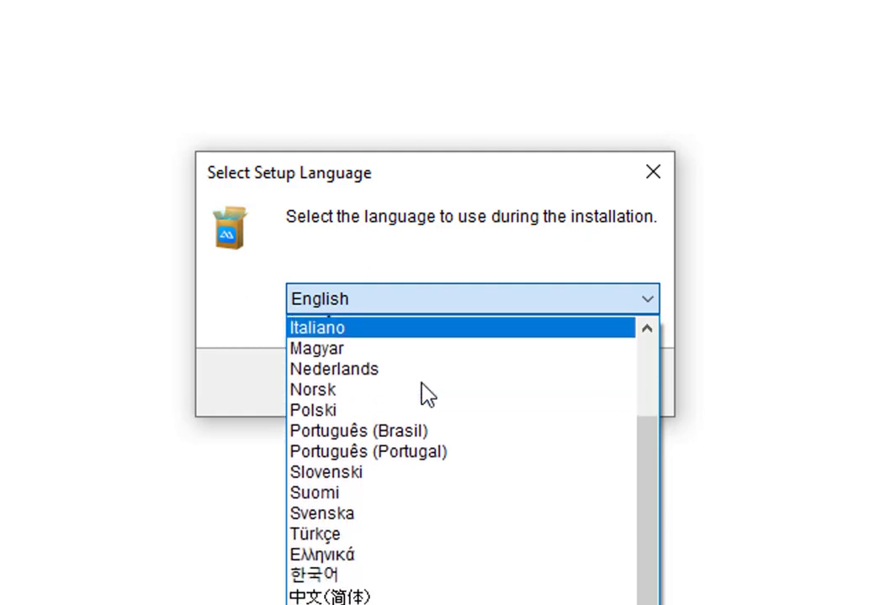
scroll(424, 393, "up", 1)
scroll(425, 393, "up", 2)
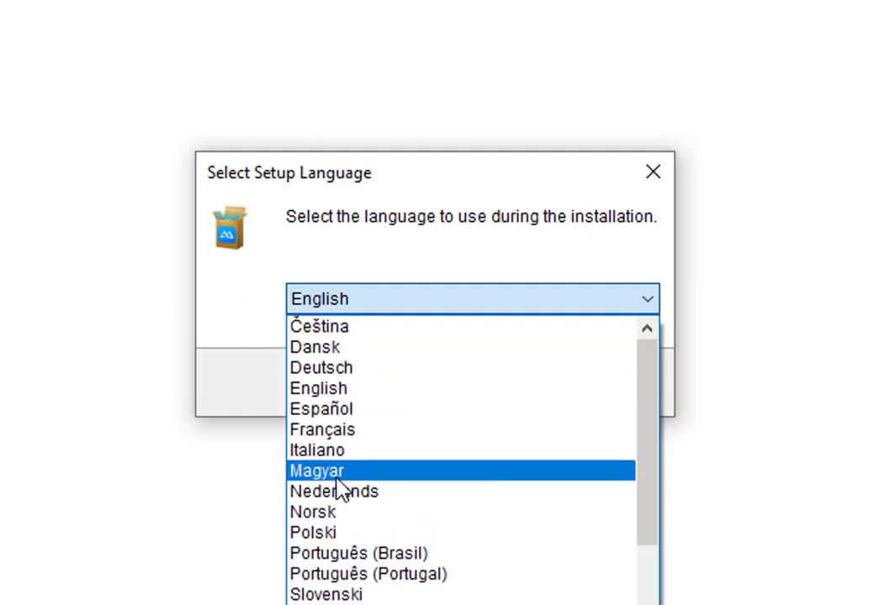
left_click(363, 392)
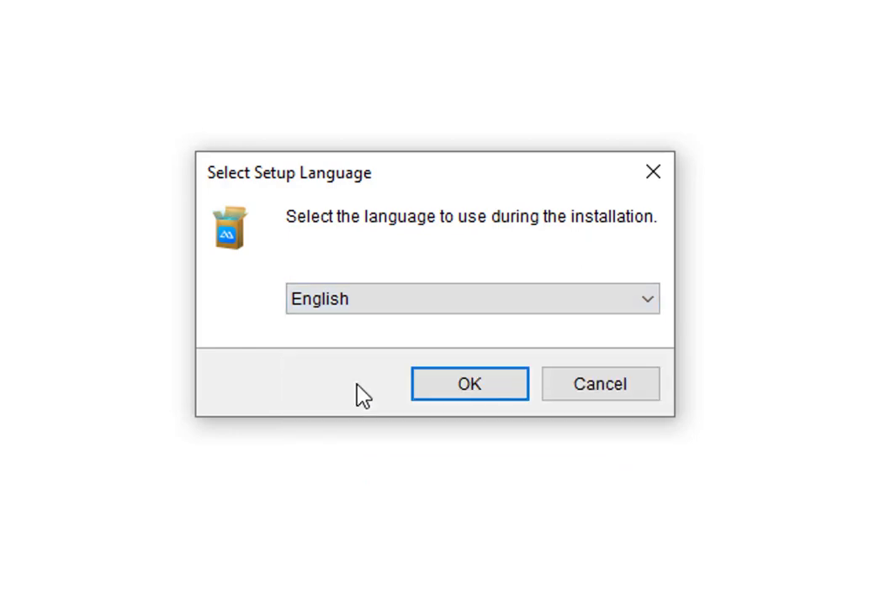
left_click(471, 387)
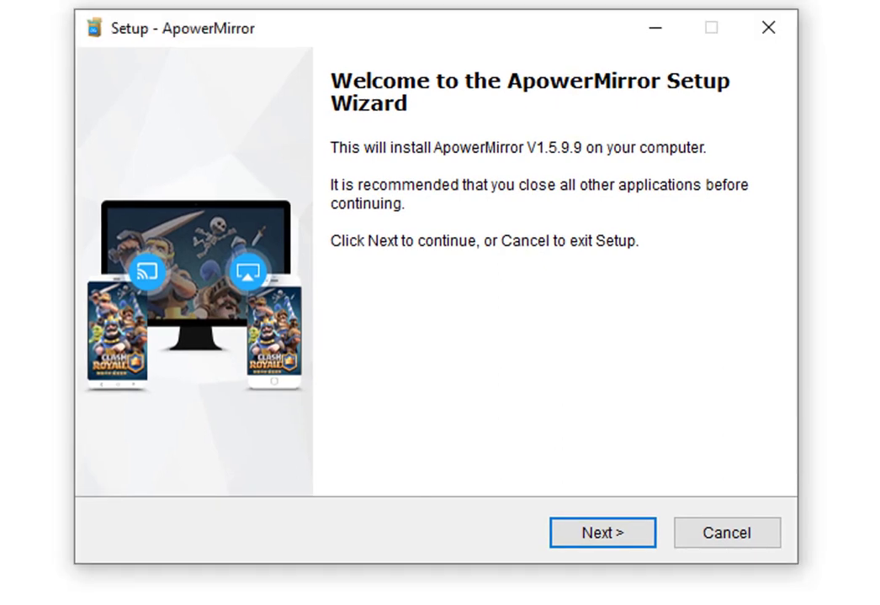
- Accept the license agreement and install ApowerMirror in the default folder with desktop and Quick Launch shortcuts
left_click(622, 533)
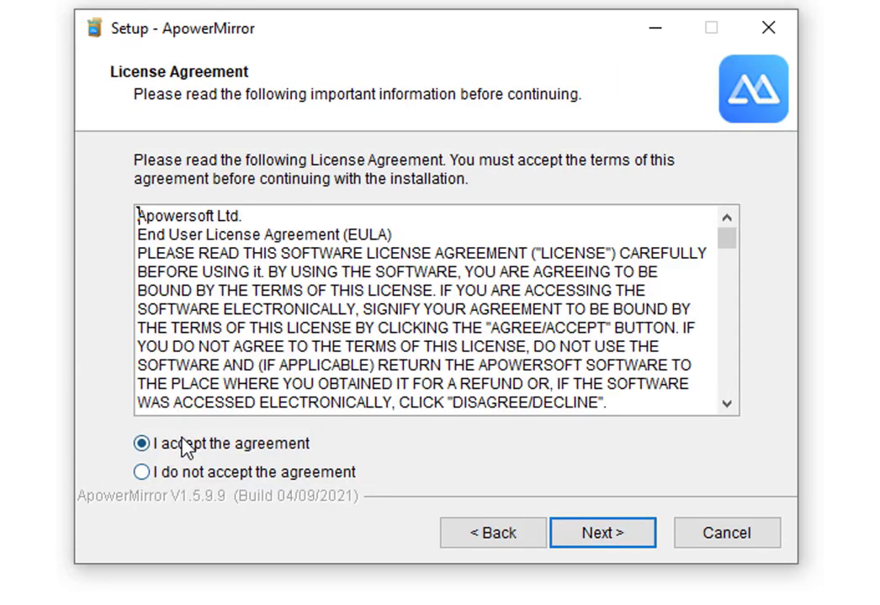
left_click(595, 542)
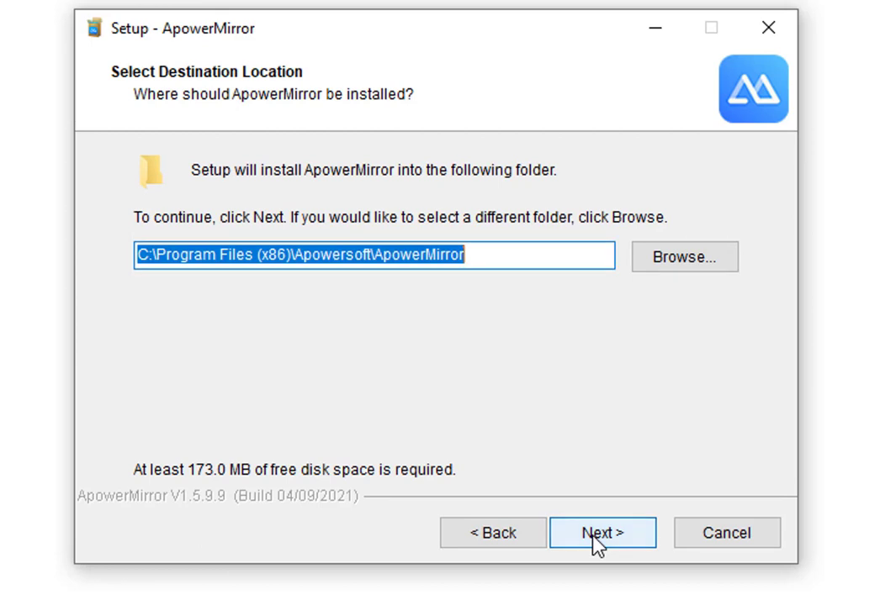
left_click(639, 538)
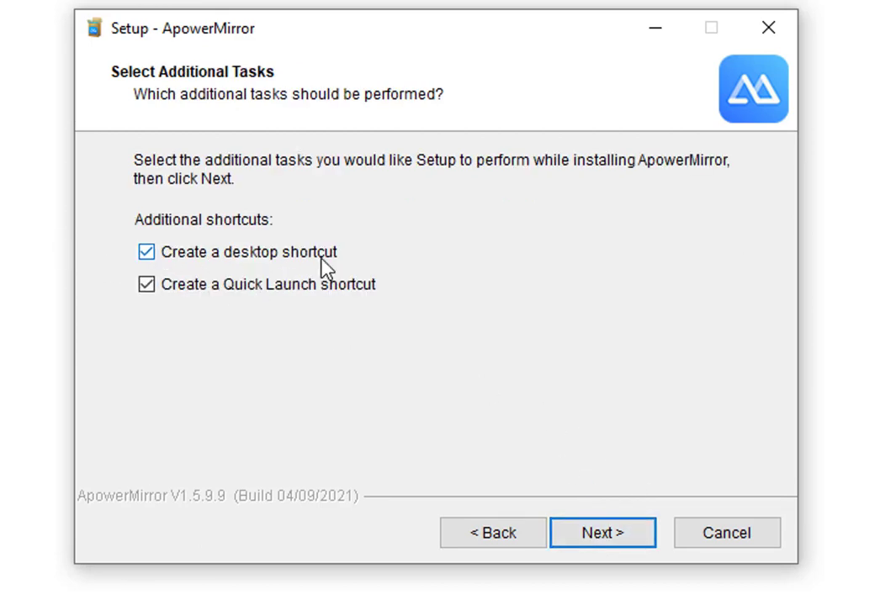
left_click(600, 535)
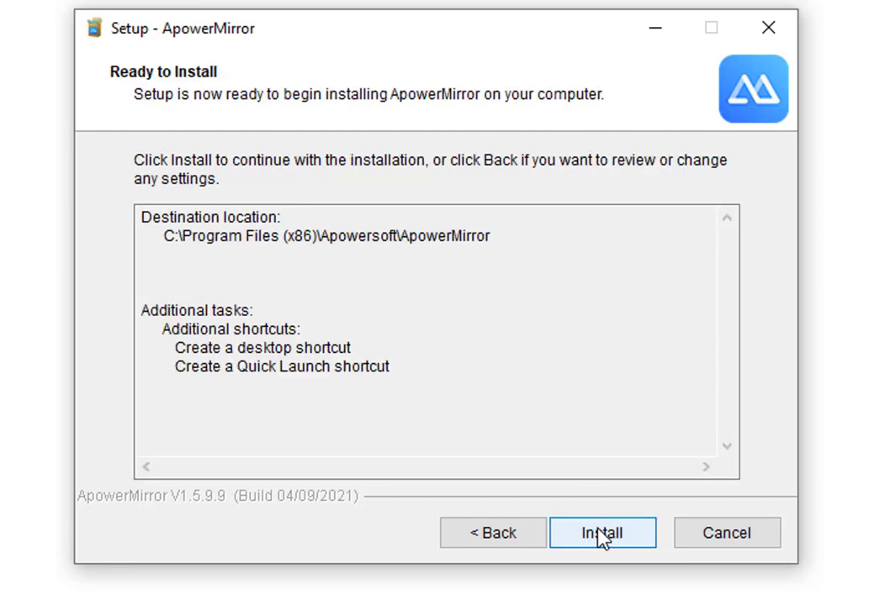
left_click(601, 534)
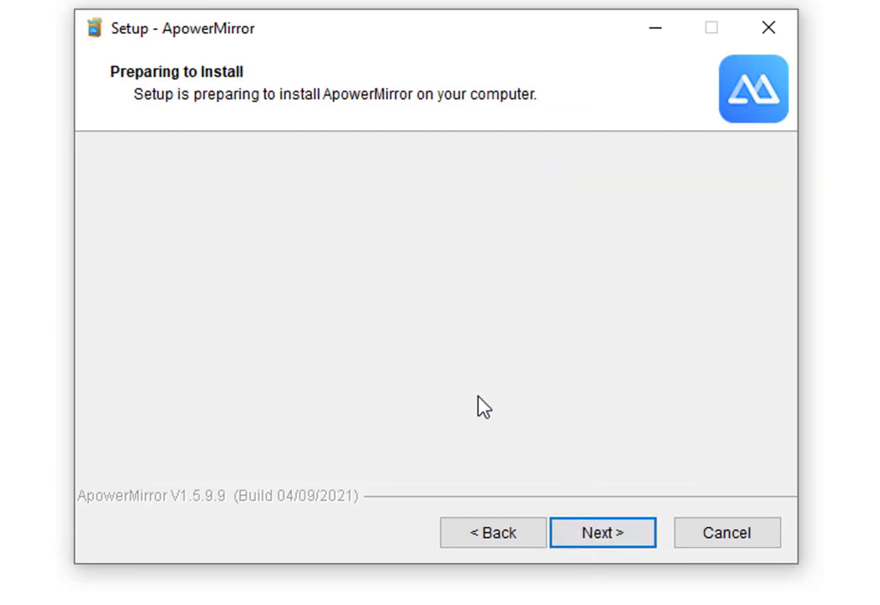
left_click(607, 539)
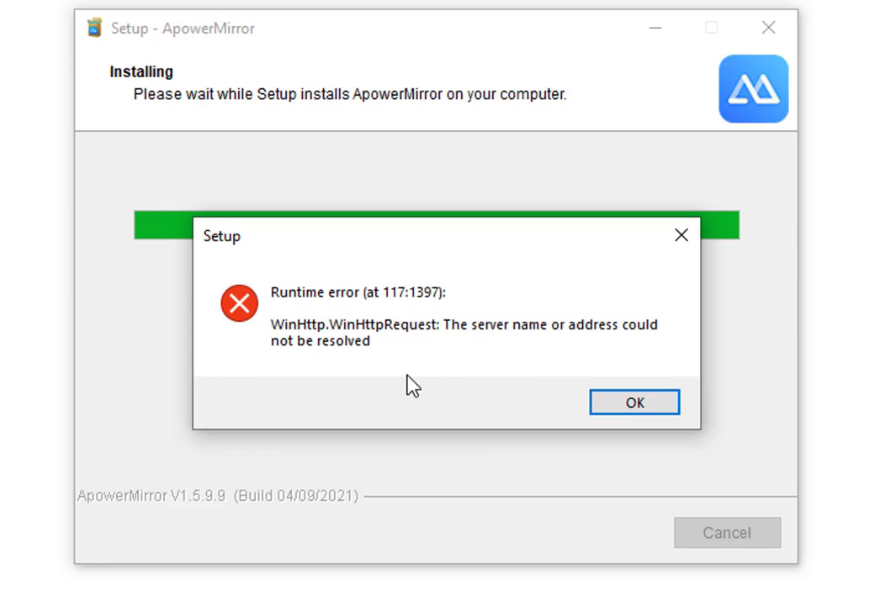
- Dismiss the setup runtime error and finish the wizard with Launch ApowerMirror unticked
left_click(619, 409)
left_click(620, 408)
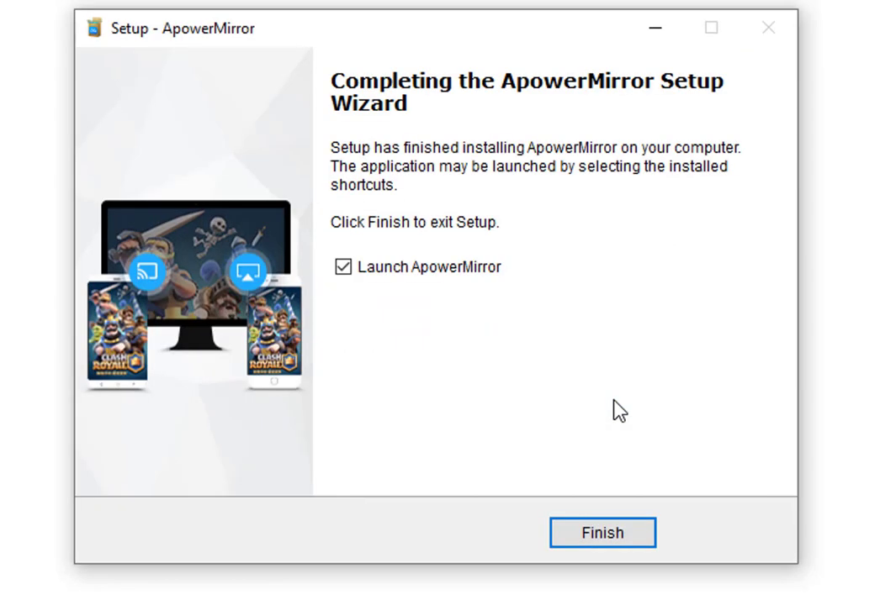
left_click(408, 279)
left_click(586, 538)
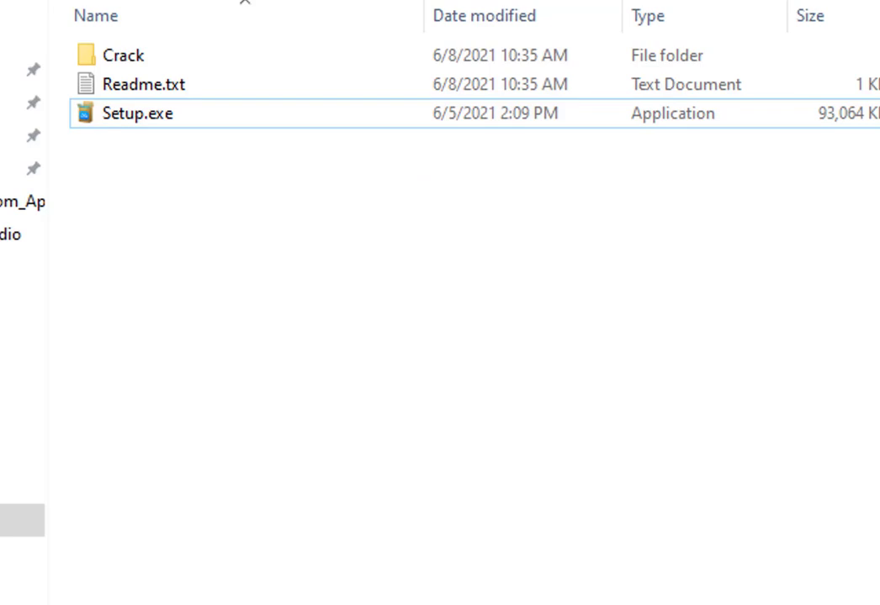
- Open Readme.txt to read its instructions, and close it again
left_click(101, 86)
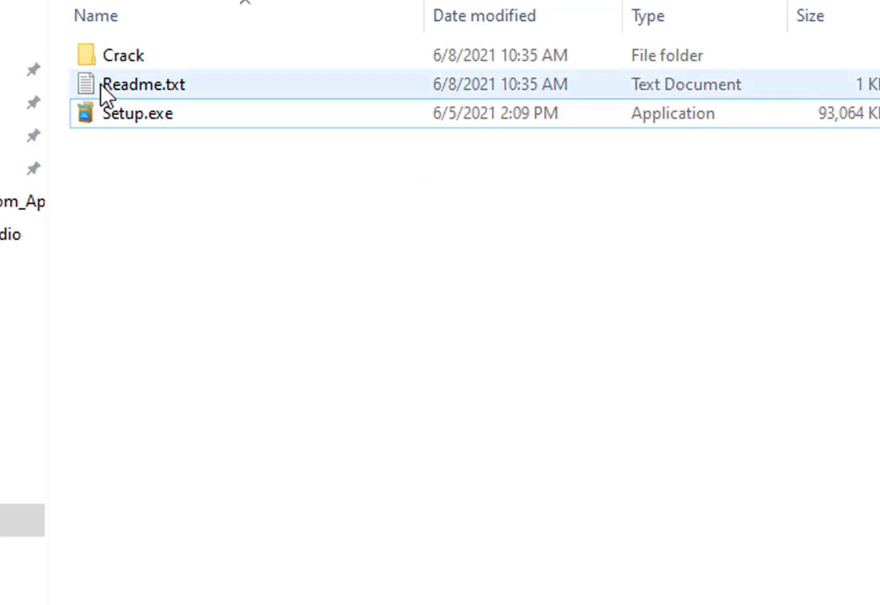
double_click(101, 87)
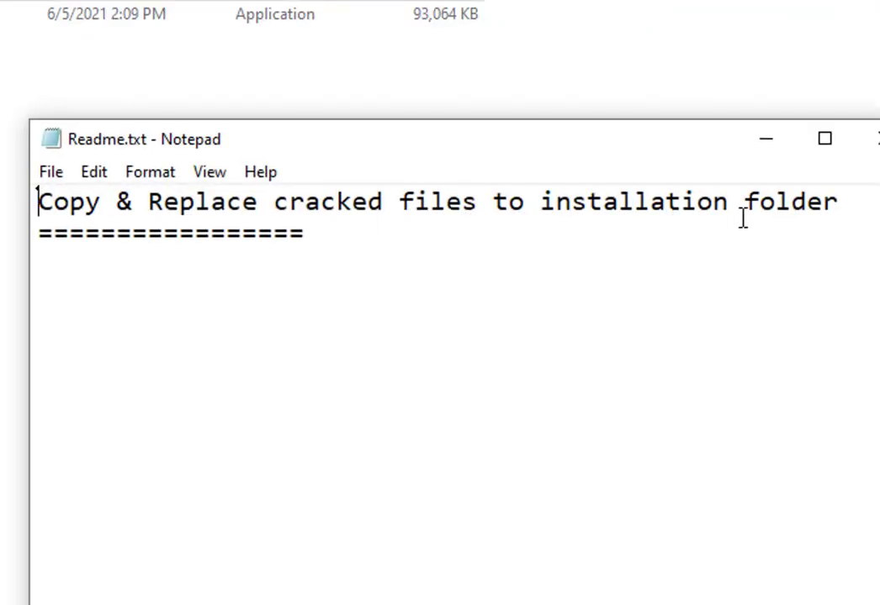
left_click(875, 139)
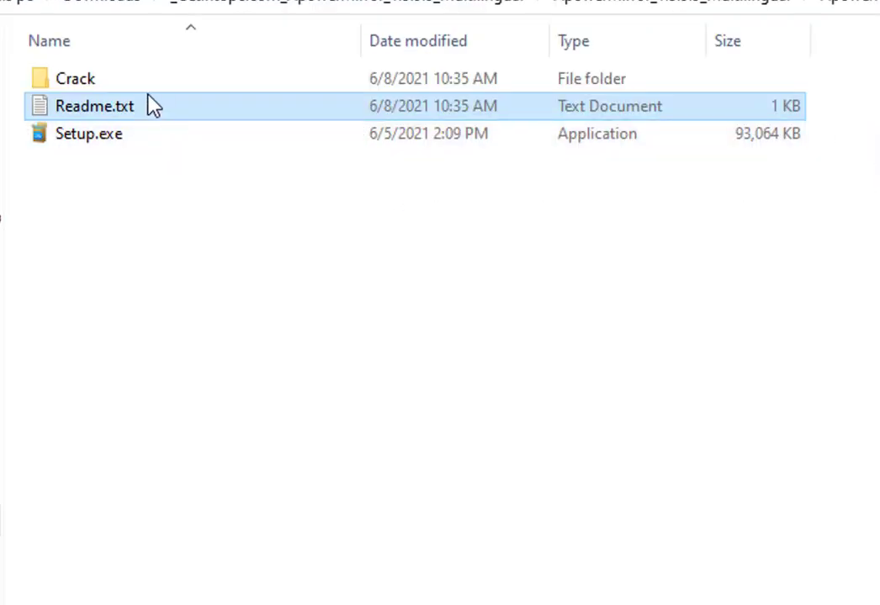
- Copy ApowerMirror.exe and Apowersoft.CommUtilities.Native.dll from the Crack folder
left_click(128, 84, "ctrl")
double_click(128, 84)
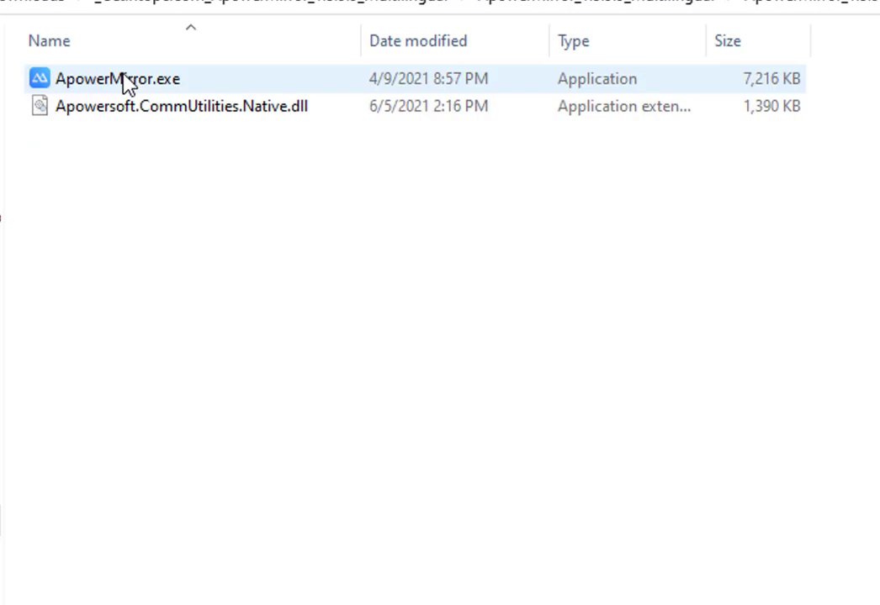
left_click_drag(106, 185, 156, 87)
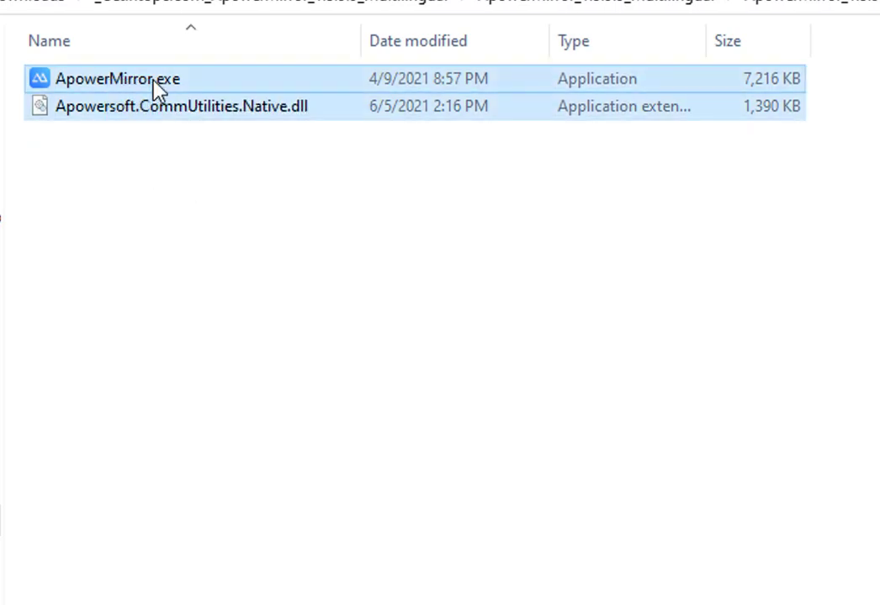
right_click(154, 82)
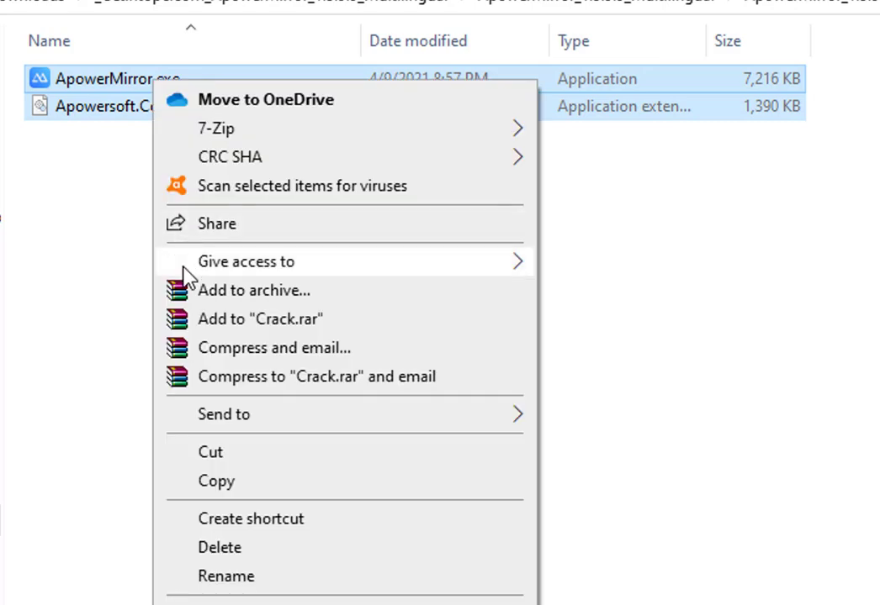
left_click(232, 482)
- Open ApowerMirror's installation folder by following the file location of its installed shortcut
key("super")
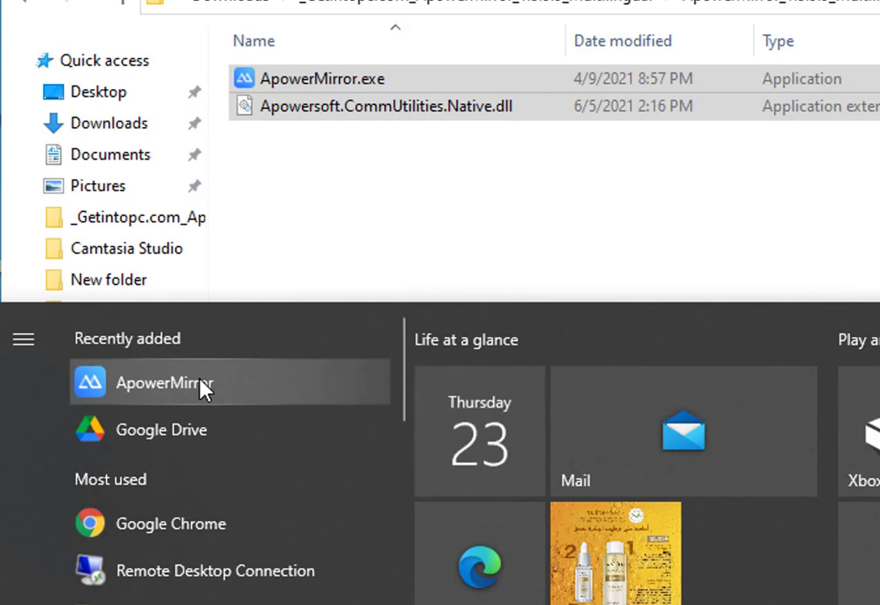
right_click(203, 391)
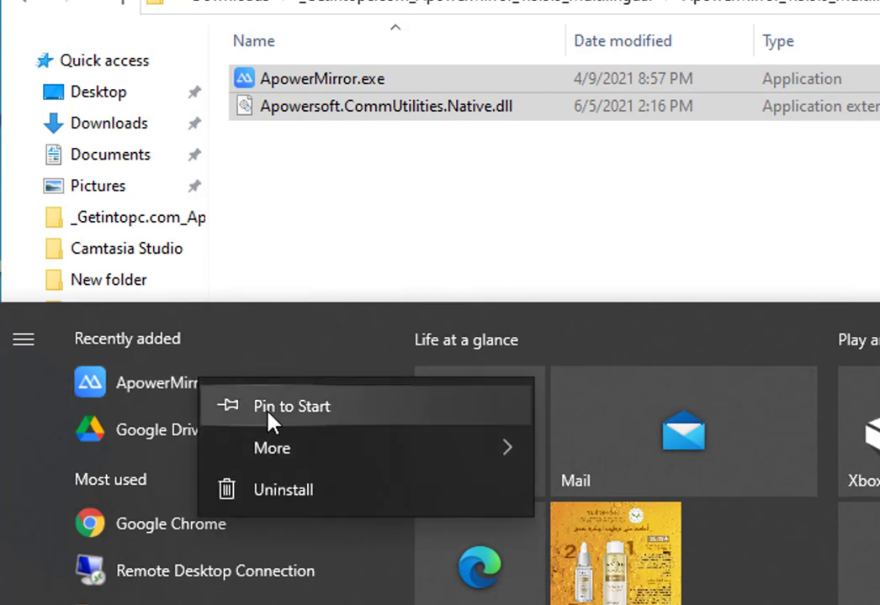
mouse_move(299, 446)
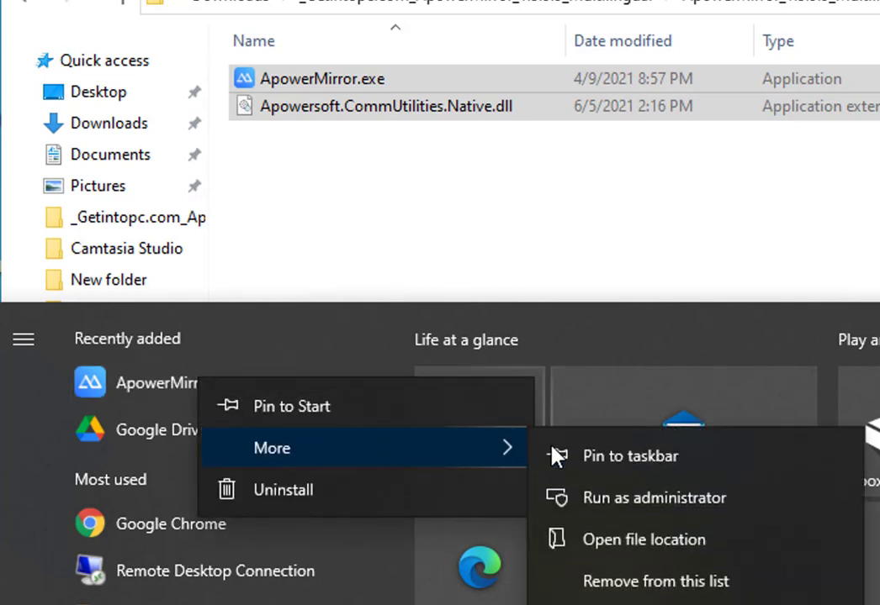
left_click(621, 541)
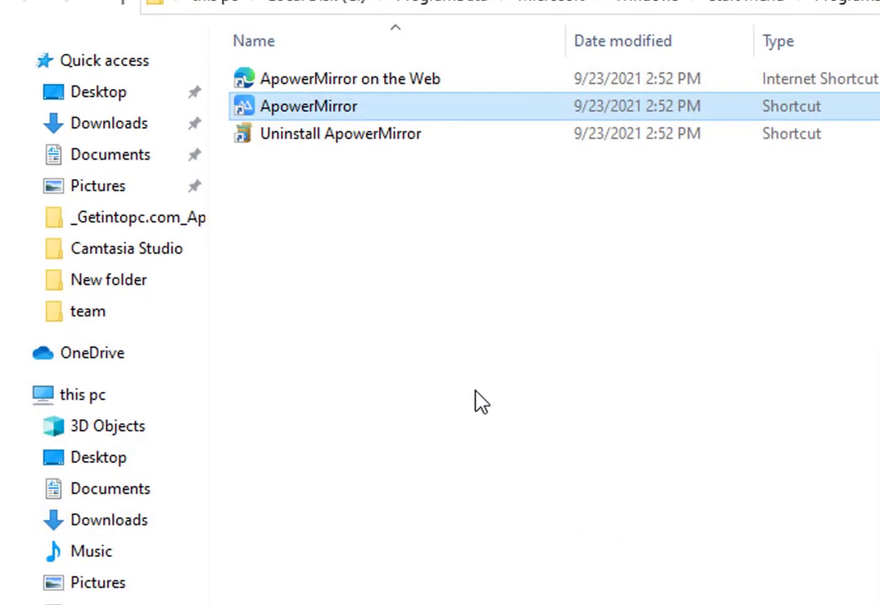
right_click(338, 116)
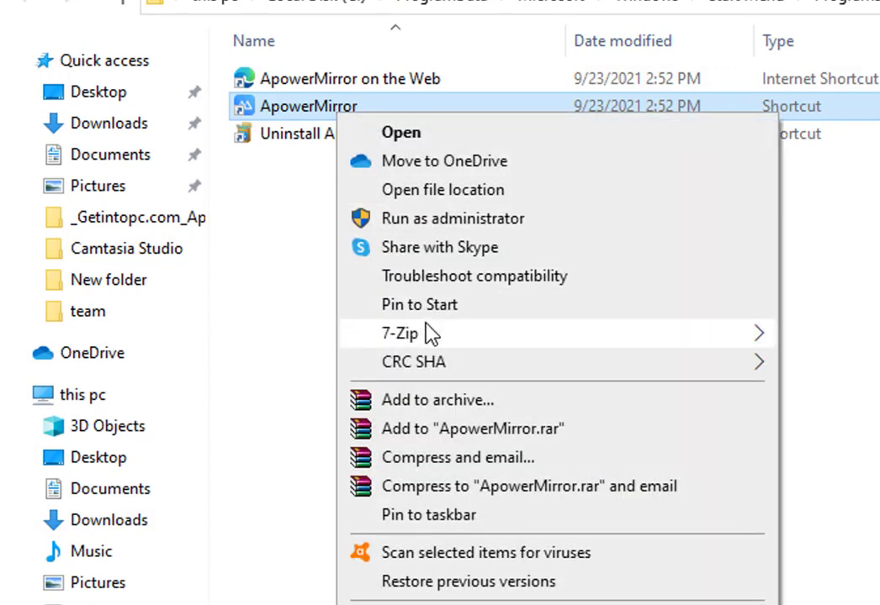
mouse_move(432, 336)
left_click(485, 190)
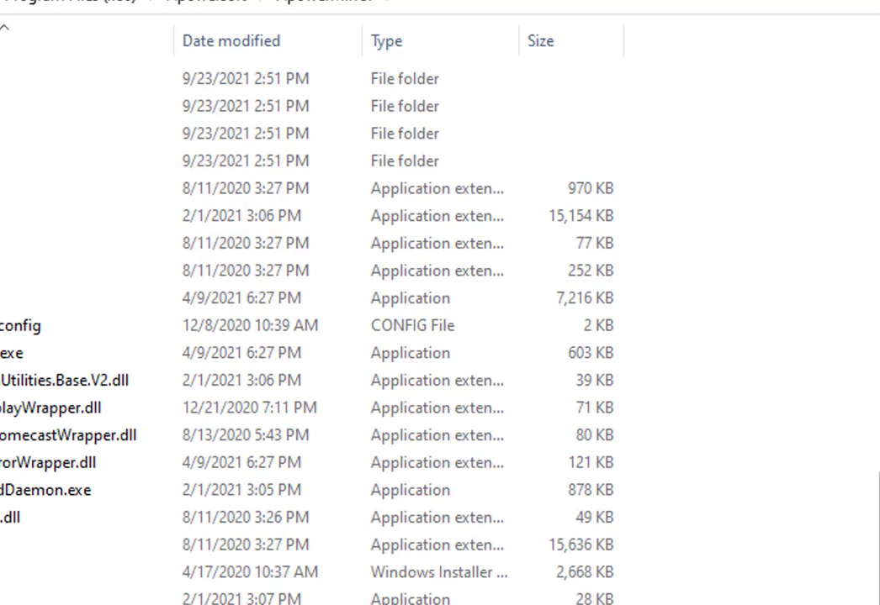
- Paste the two copied files into the ApowerMirror installation folder, replacing the existing file and granting administrator permission for all items
key("ctrl+v")
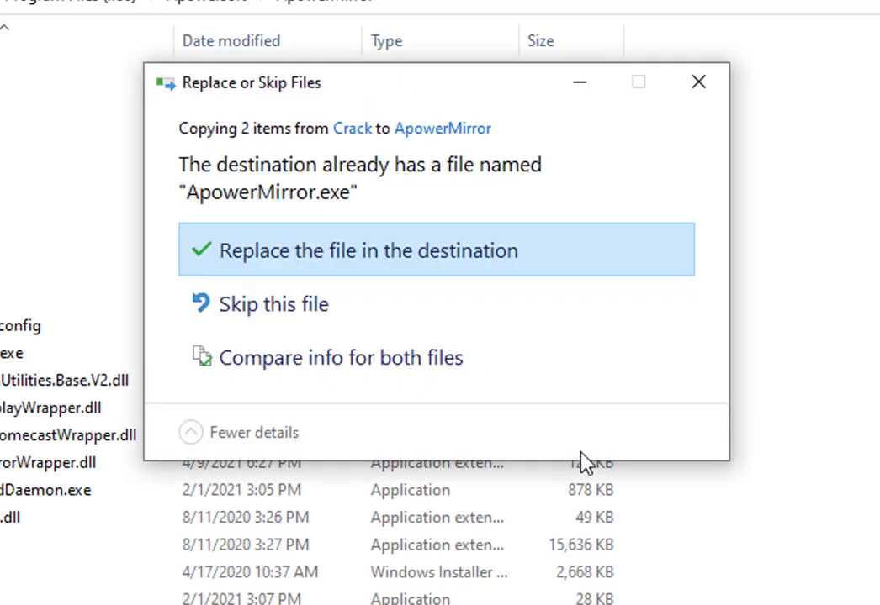
left_click(342, 264)
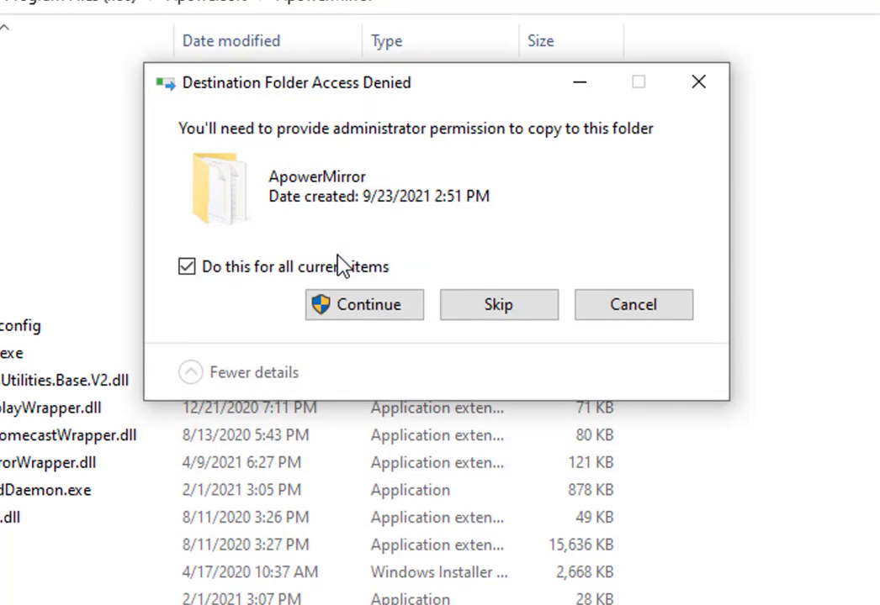
left_click(361, 311)
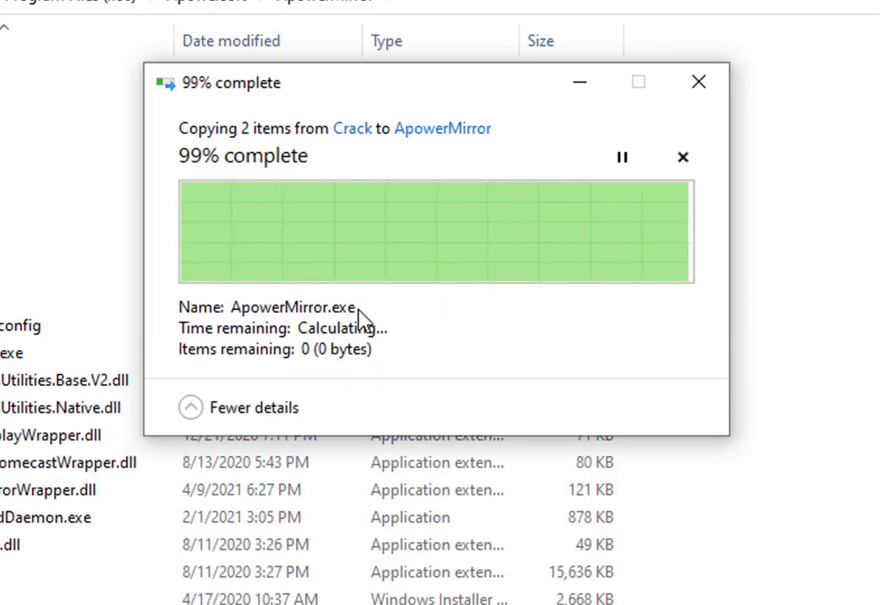
- Return to the Crack folder and launch the installed ApowerMirror application
key("super")
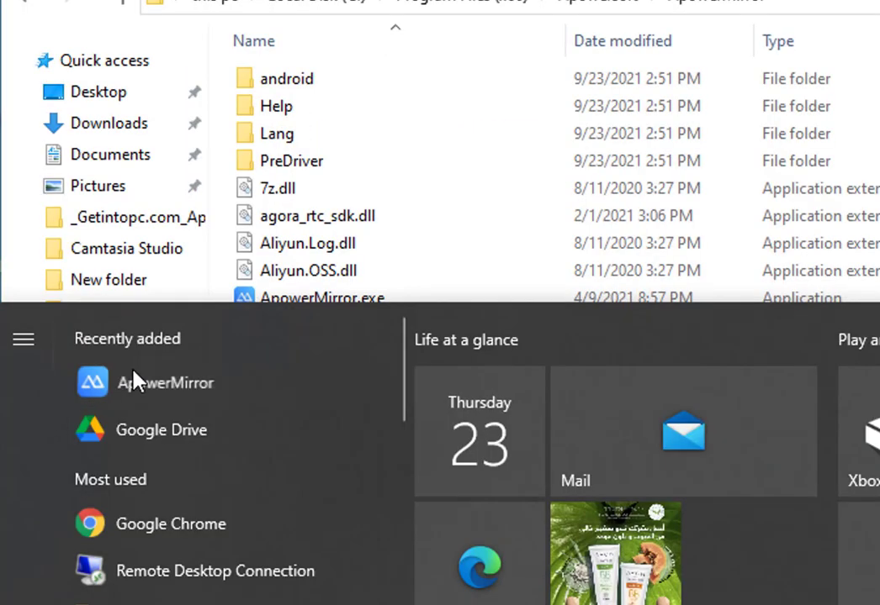
key("Escape")
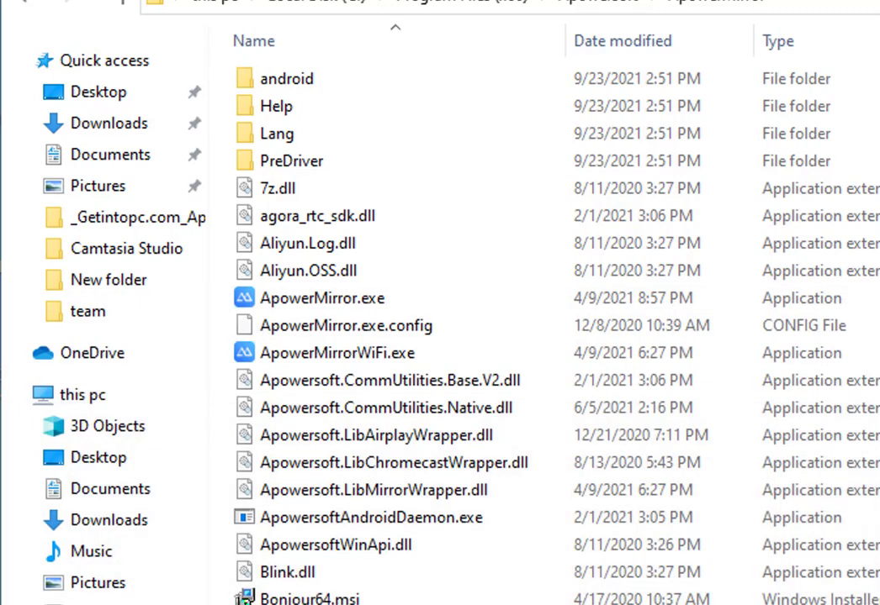
key("alt+Left")
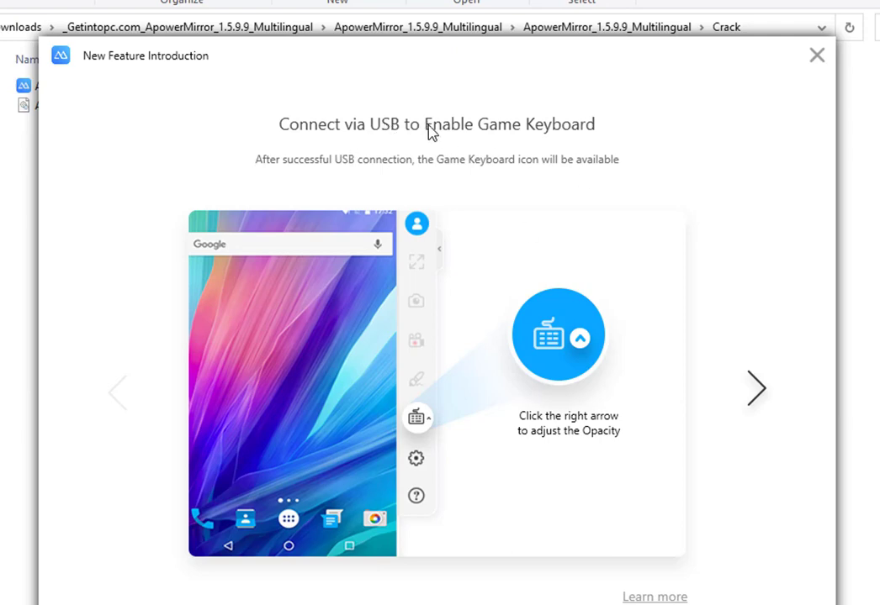
- Look through the New Feature Introduction pages up to the default key settings for PUBG, go back to the first page, and close the introduction
left_click(753, 396)
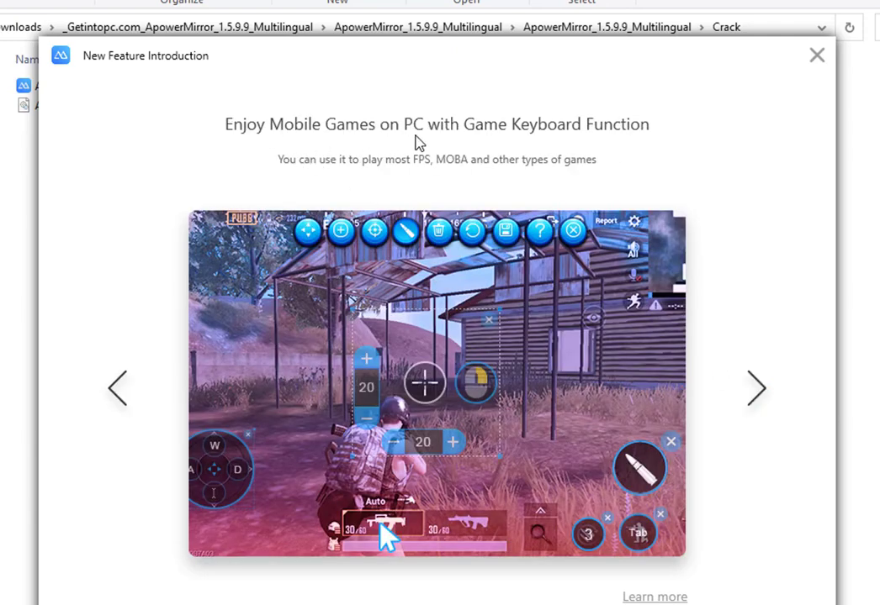
left_click(755, 385)
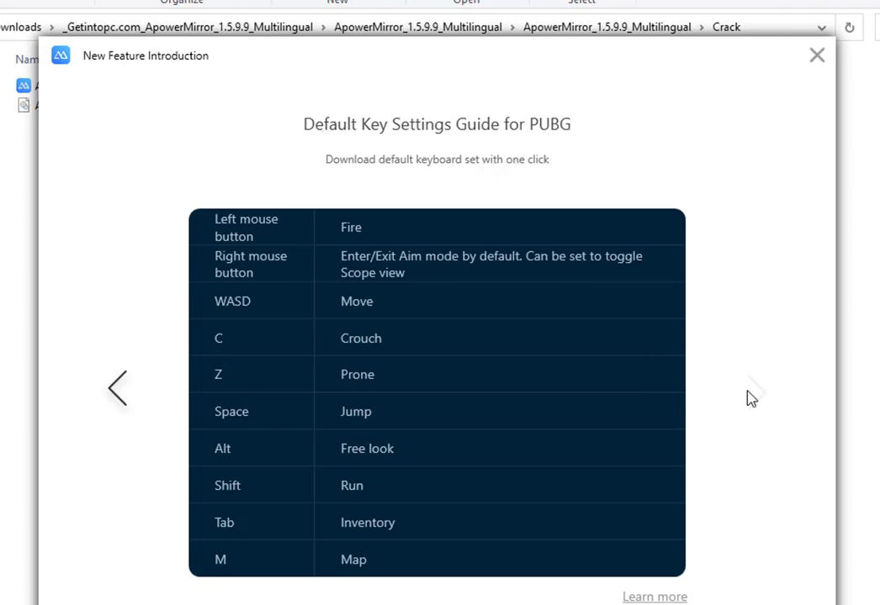
left_click(117, 388)
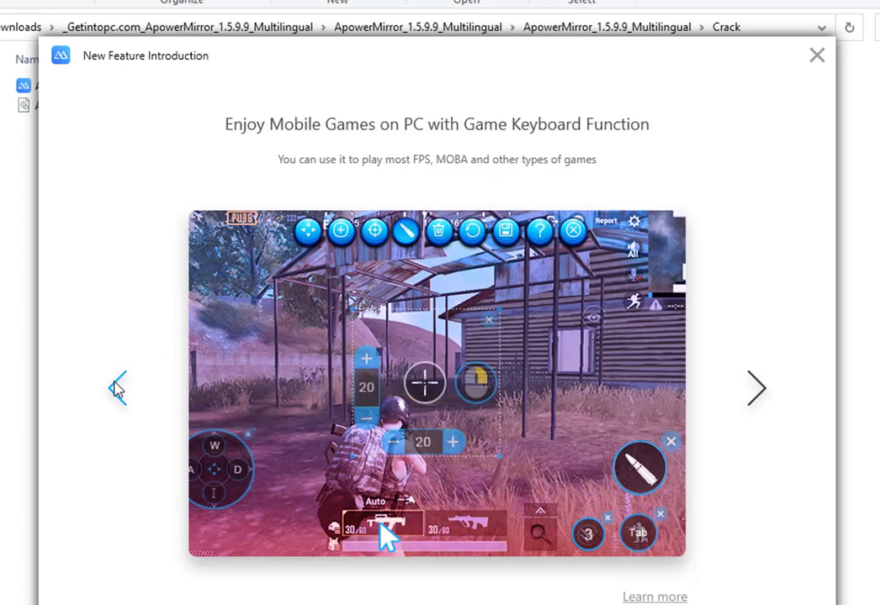
left_click(117, 389)
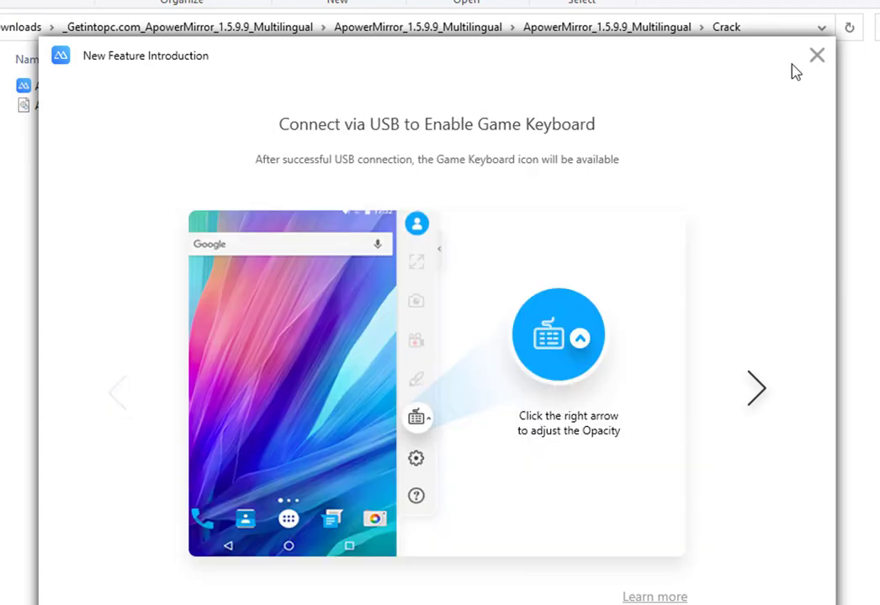
left_click(815, 55)
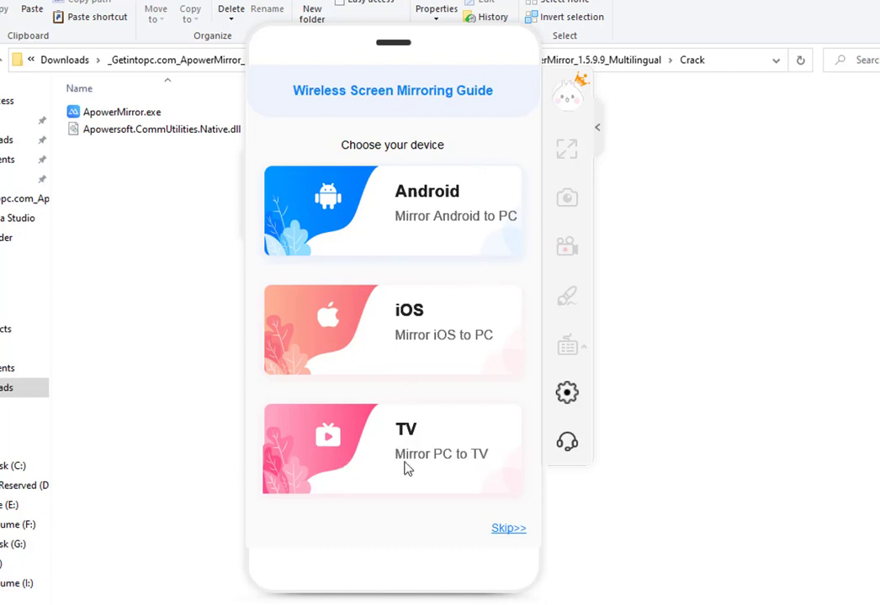
- Leave the Wireless Screen Mirroring Guide and switch the phone connection method from WiFi to USB
left_click(502, 532)
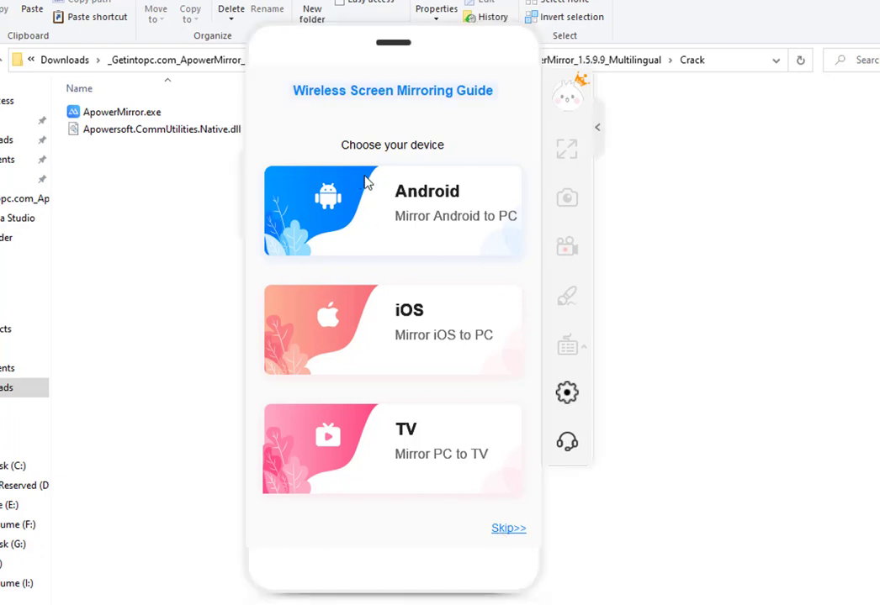
left_click(410, 204)
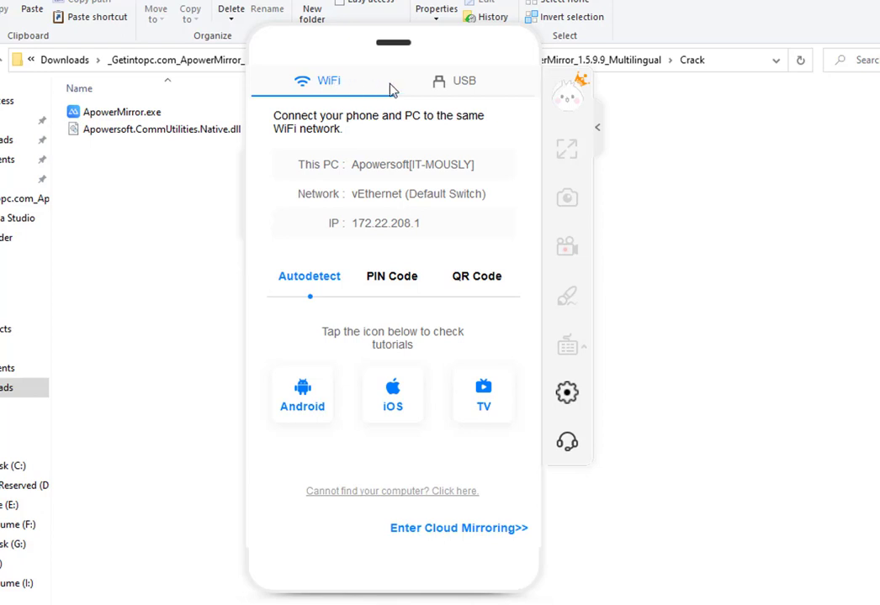
left_click(443, 84)
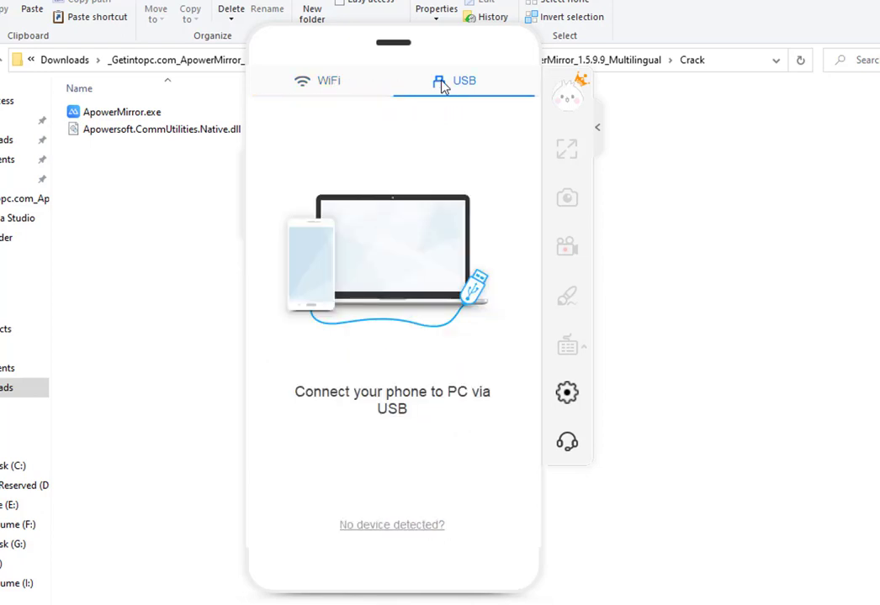